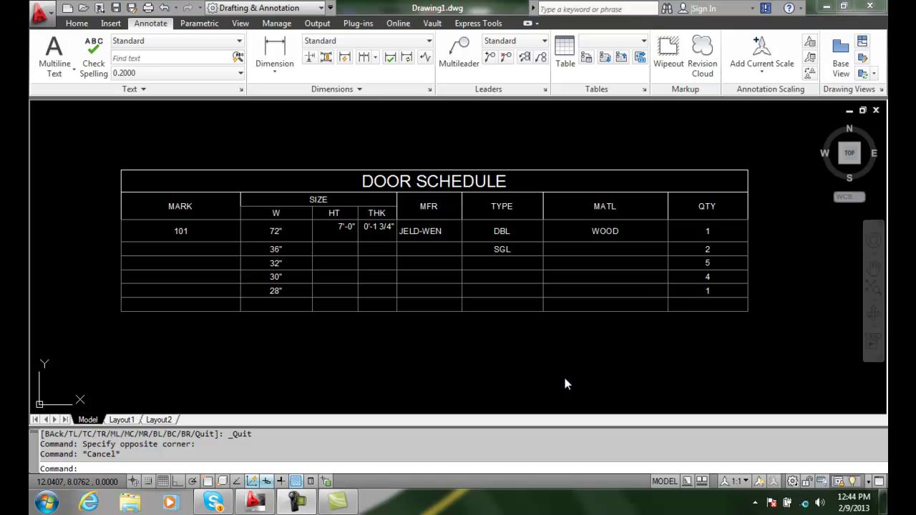
Step: Select the WOOD cell in door 101's MATL column
left_click(629, 231)
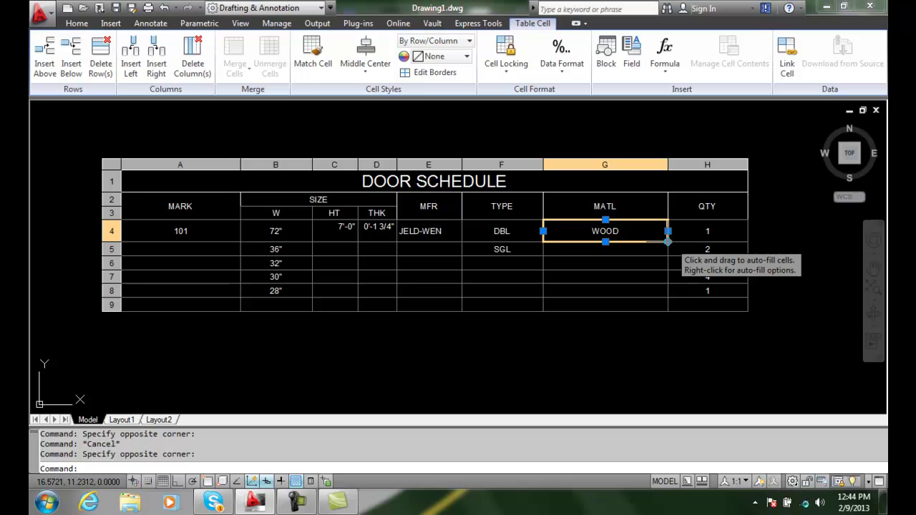
Step: Fill Series from door 101's WOOD cell down to the last door row in MATL
left_click(667, 242)
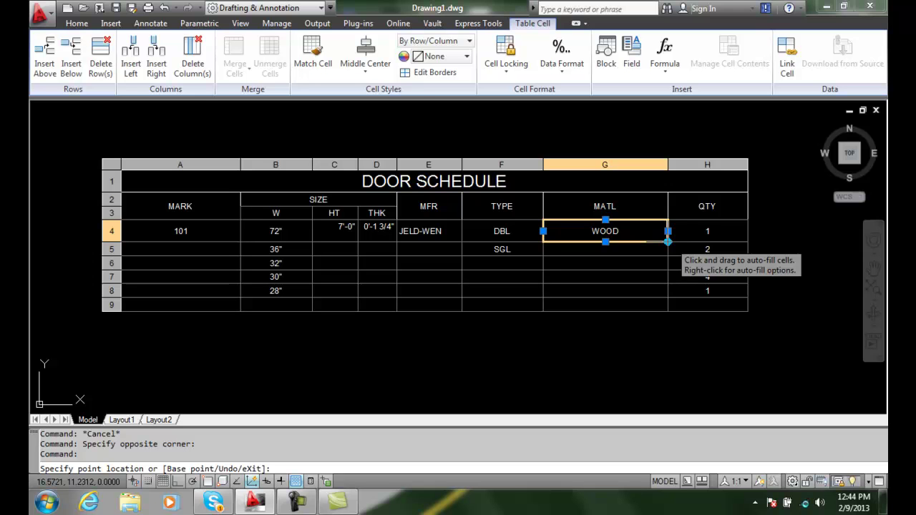
right_click(668, 242)
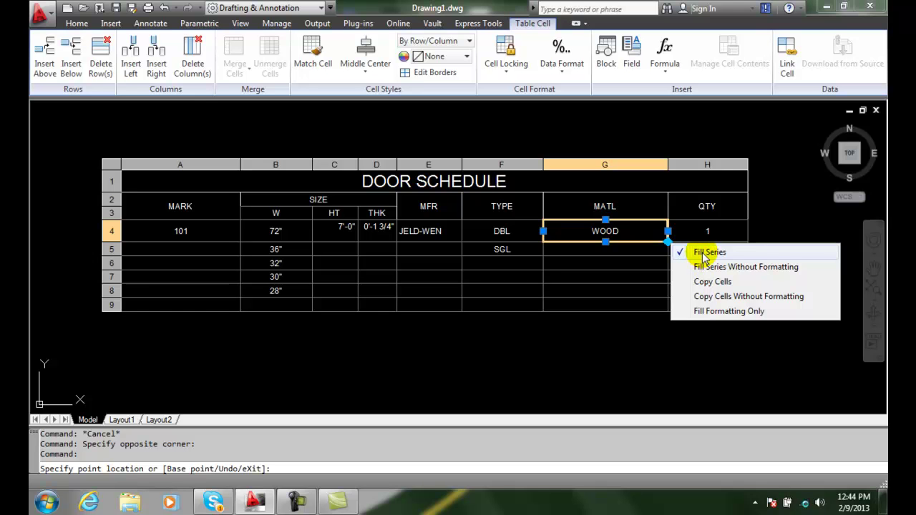
left_click(705, 254)
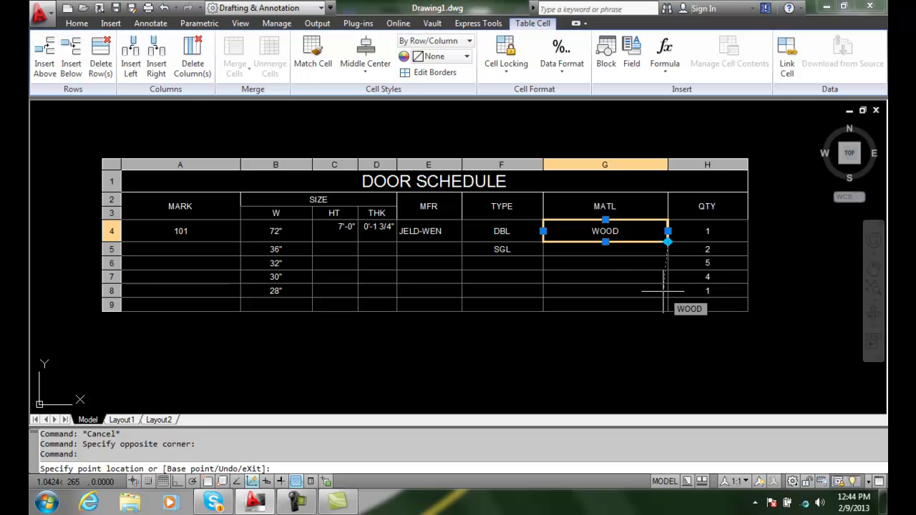
left_click(664, 291)
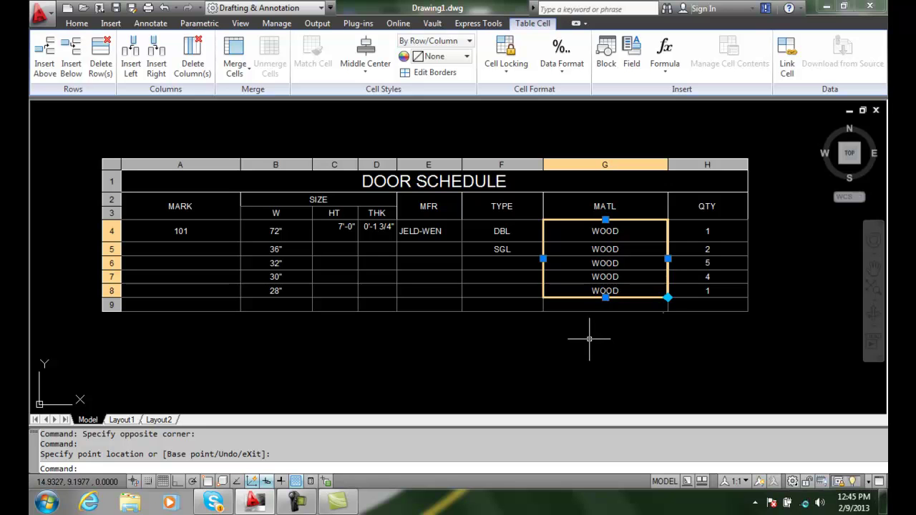
left_click(574, 304)
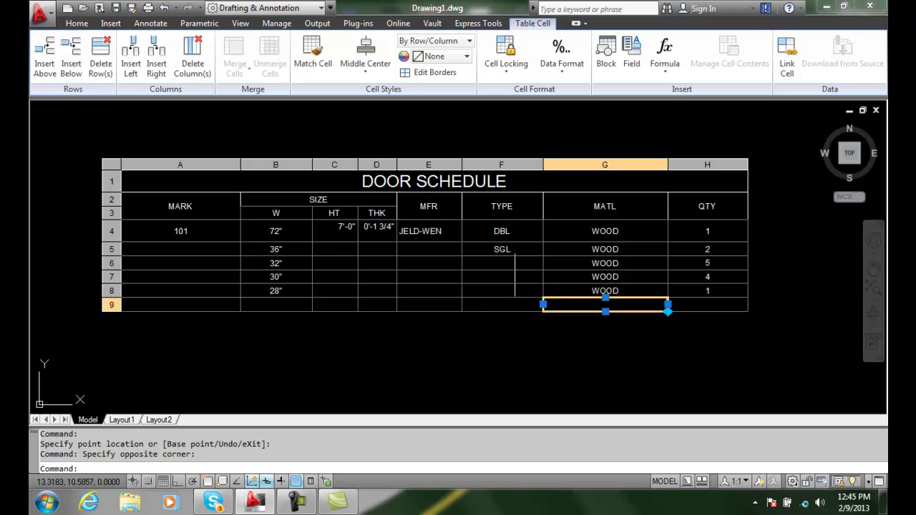
Step: Auto-fill JELD-WEN from door 101 down the MFR column through row 8, without formatting
left_click(433, 231)
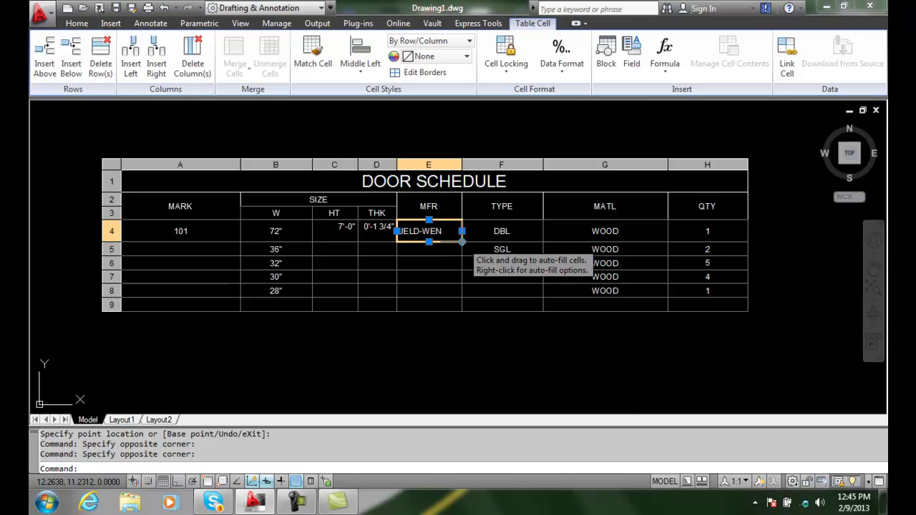
right_click(461, 241)
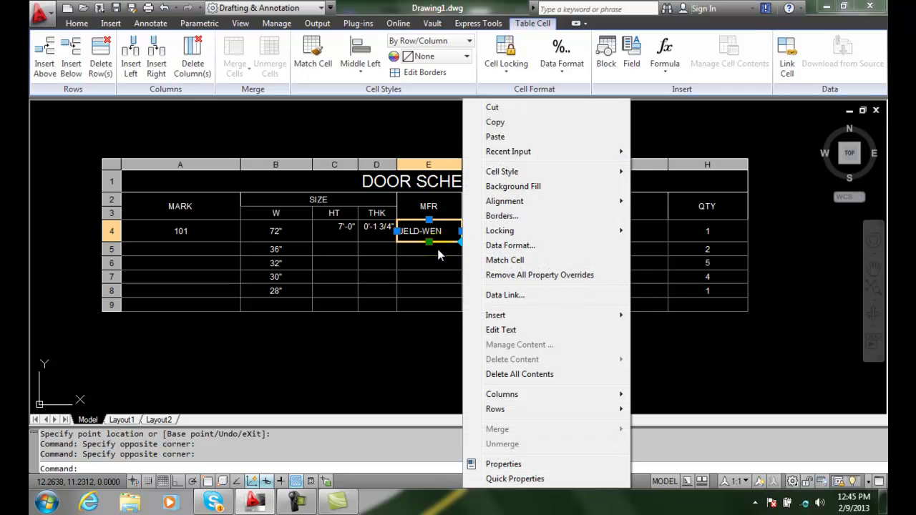
left_click(437, 249)
left_click(442, 233)
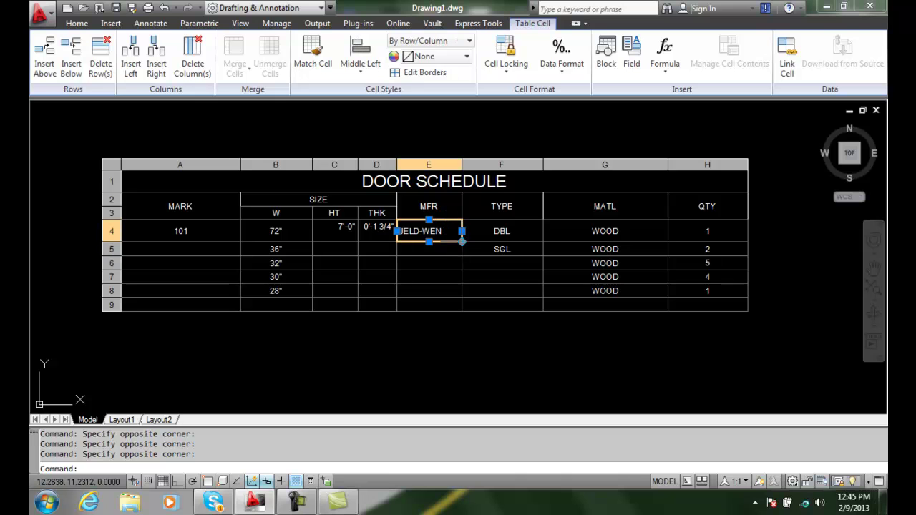
left_click(461, 241)
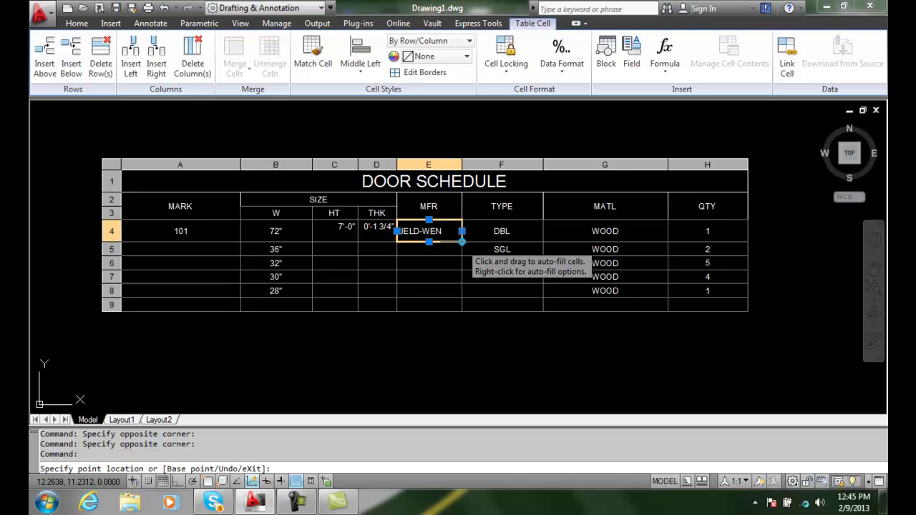
right_click(461, 242)
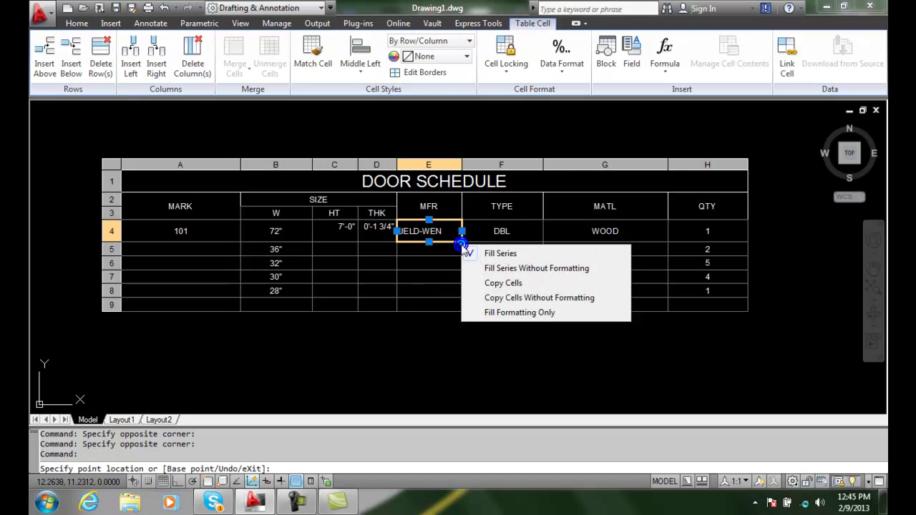
left_click(485, 268)
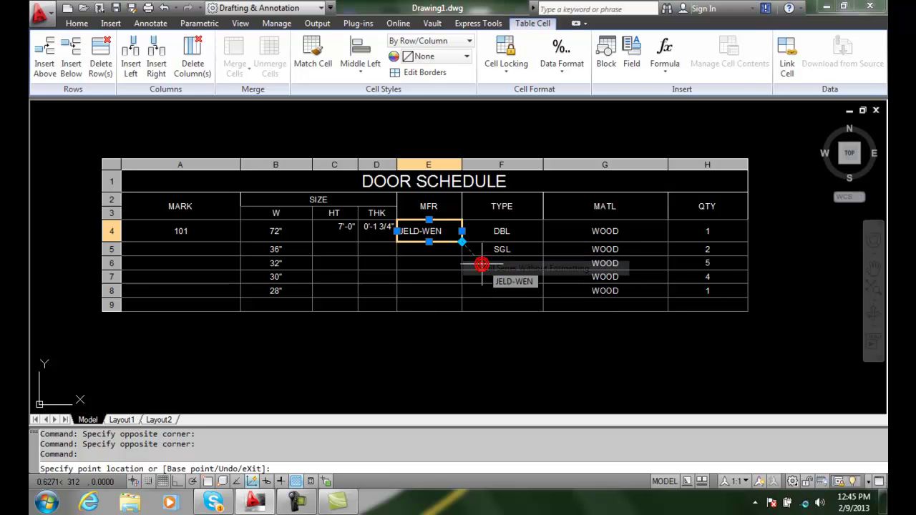
left_click(451, 290)
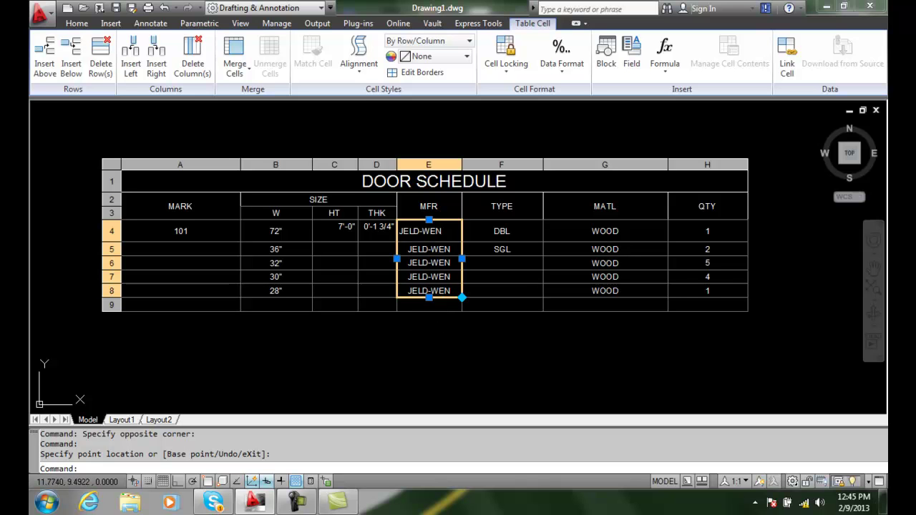
left_click(443, 335)
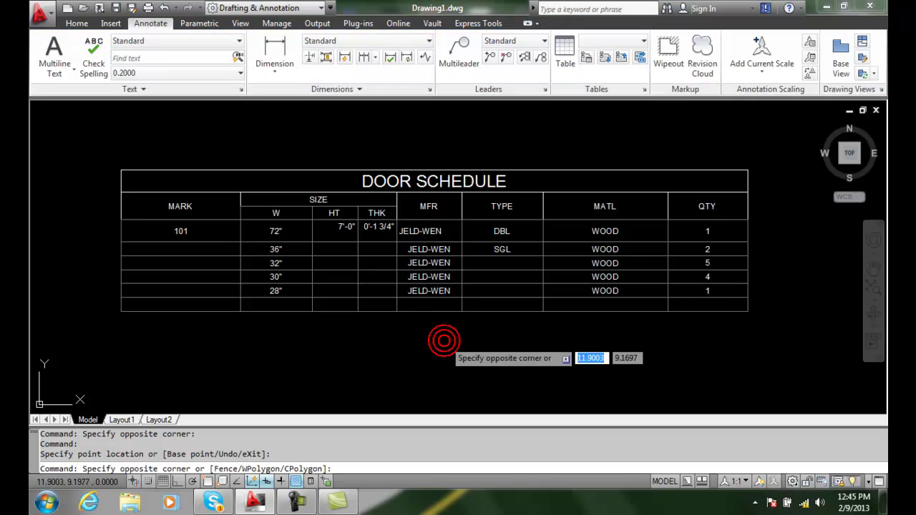
left_click(427, 345)
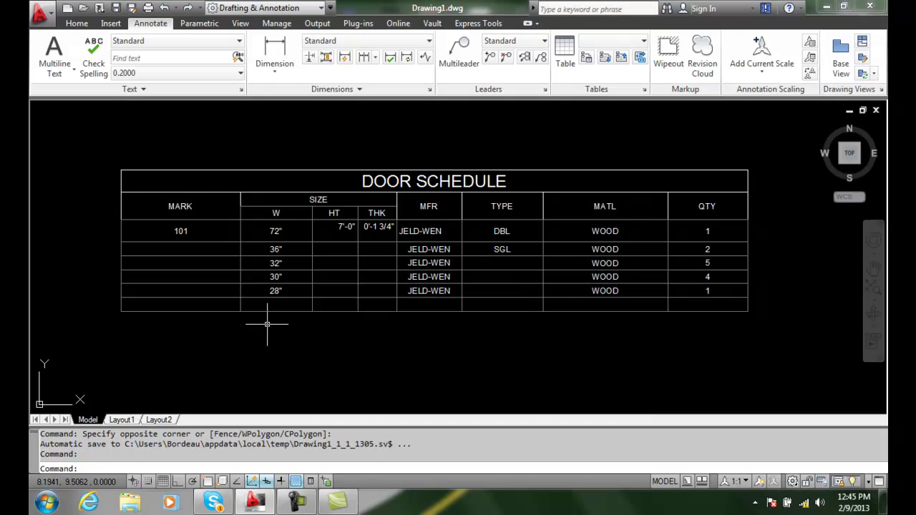
Step: Fill the MARK column as a series from 101, numbering rows 102 through 105
left_click(208, 236)
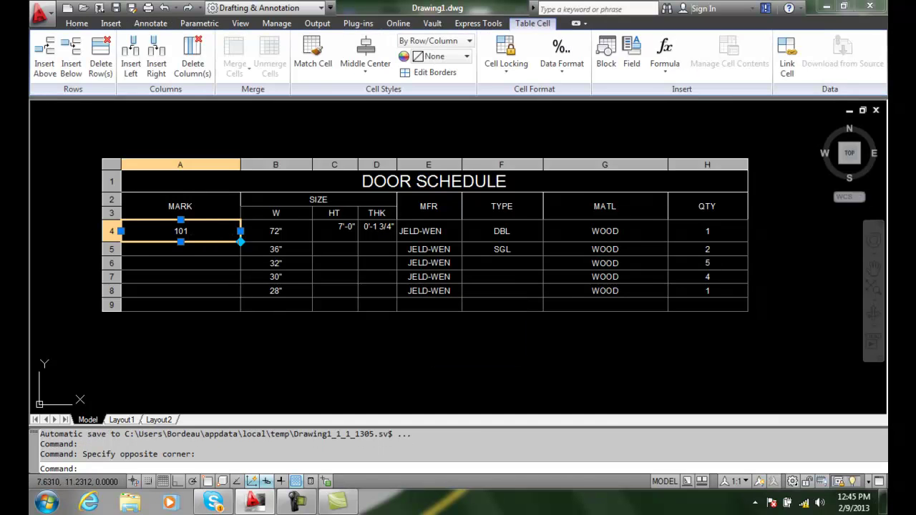
left_click(240, 242)
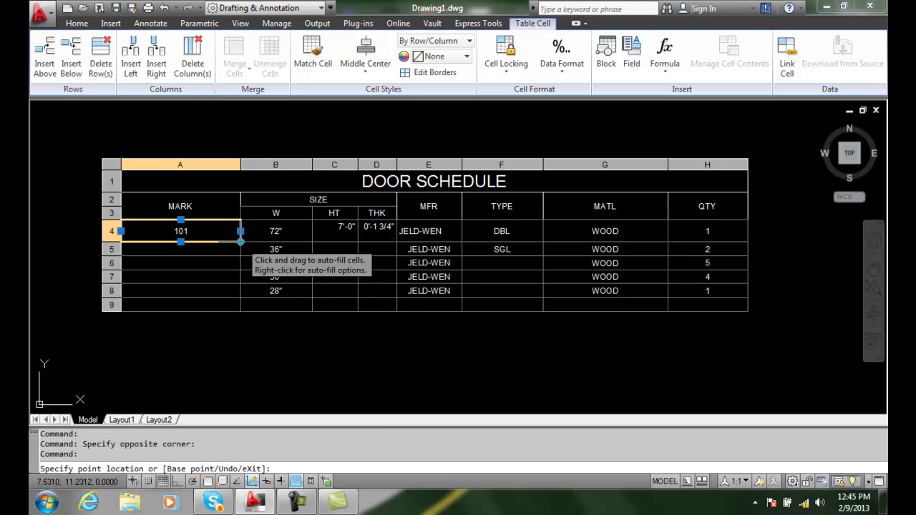
right_click(241, 242)
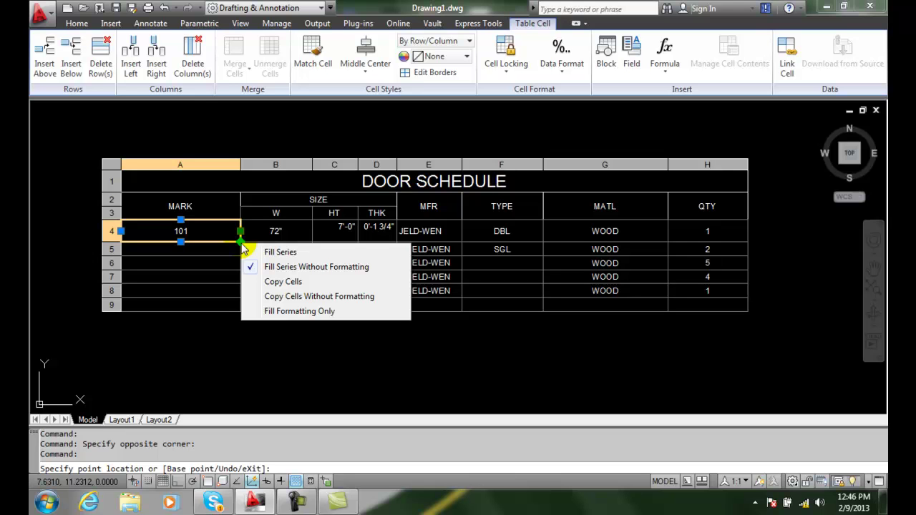
left_click(276, 254)
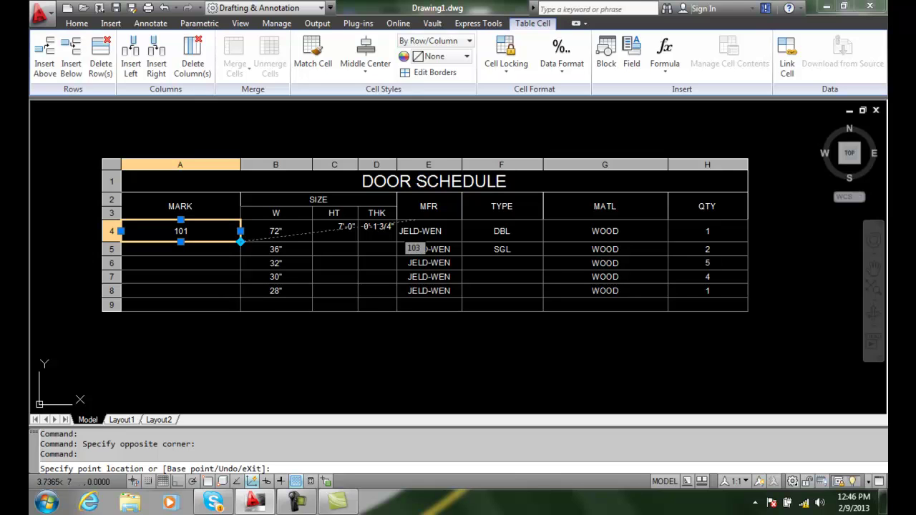
left_click(233, 290)
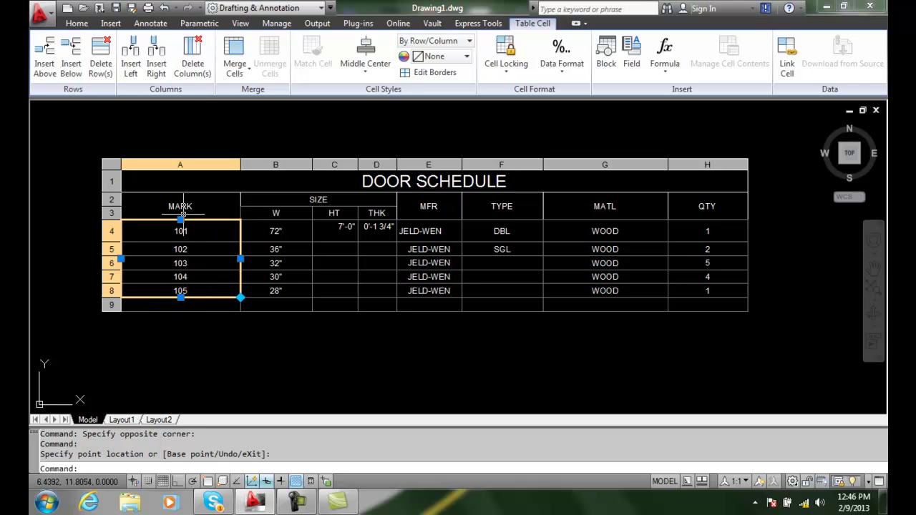
left_click(186, 304)
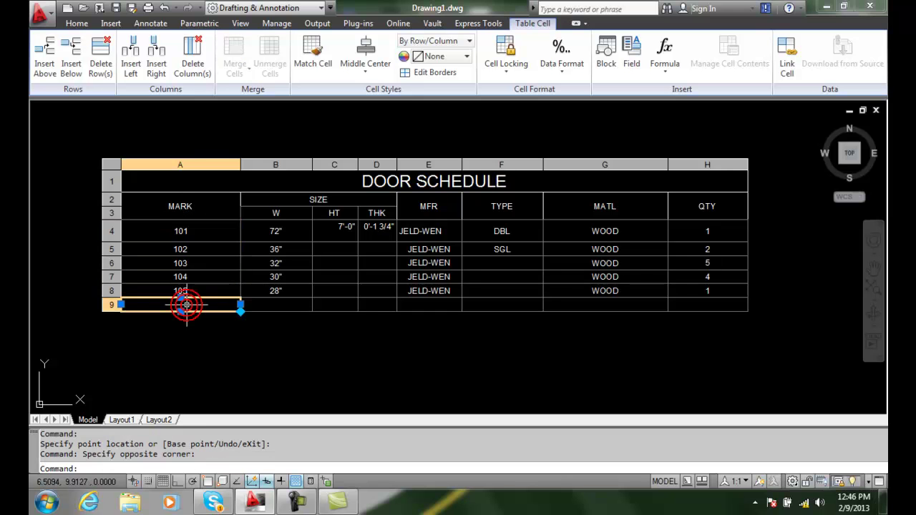
key("Escape")
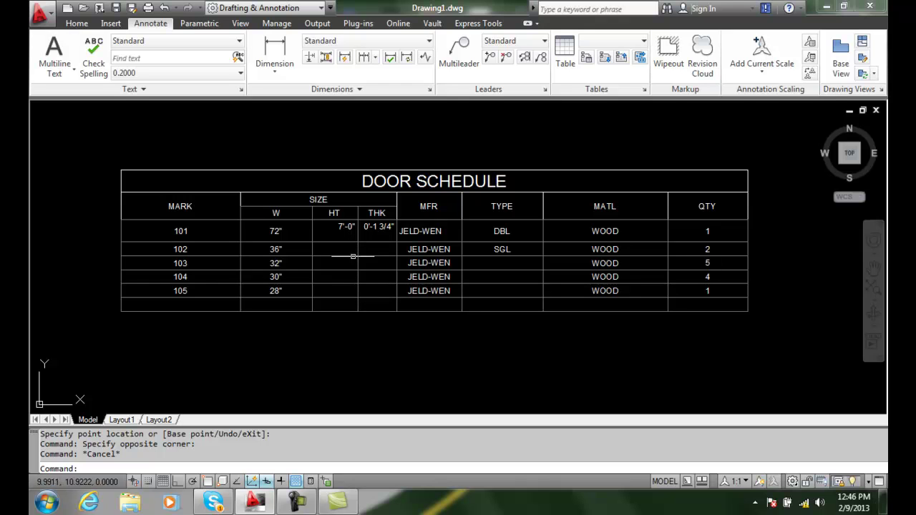
Step: Copy the 7'-0" height from door 101 down the HT column through row 8 with Copy Cells
left_click(343, 228)
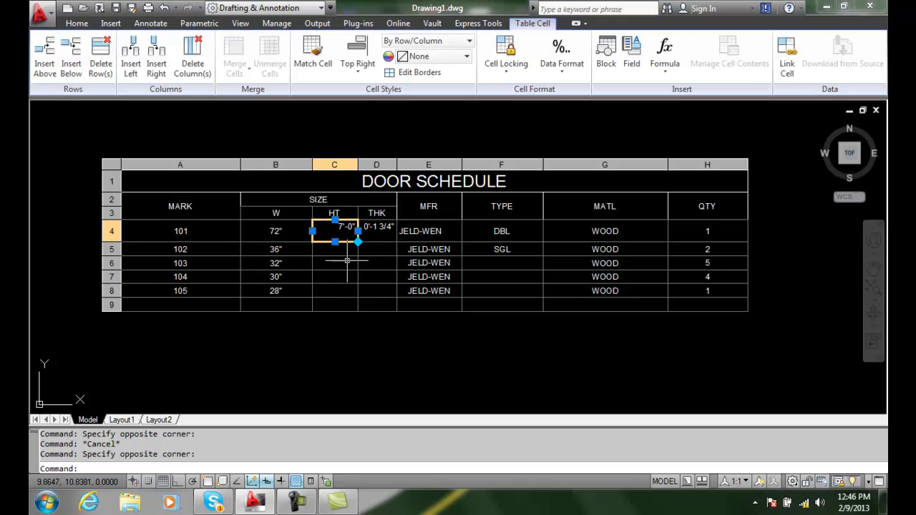
left_click(357, 241)
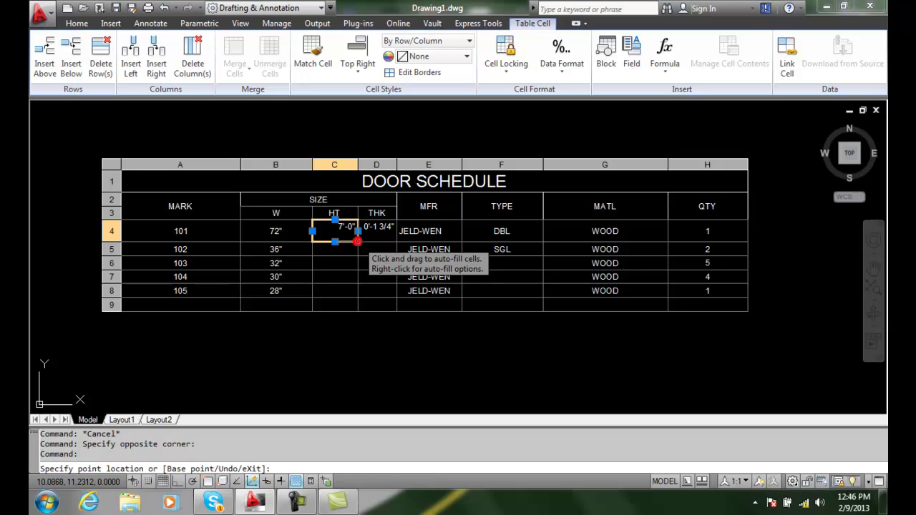
right_click(358, 242)
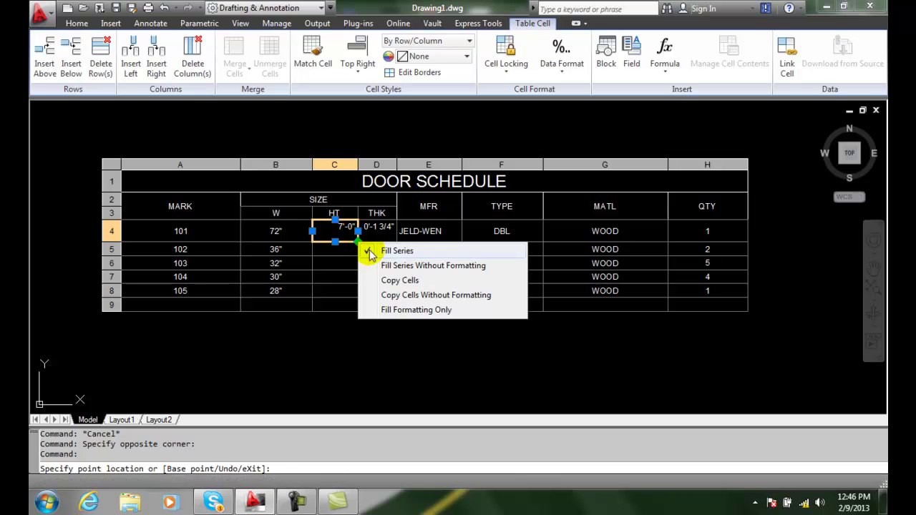
left_click(393, 281)
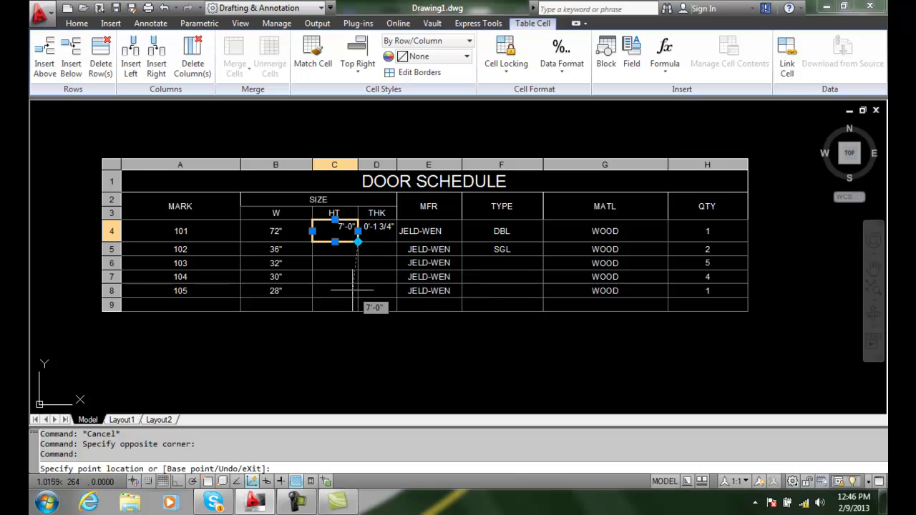
left_click(353, 292)
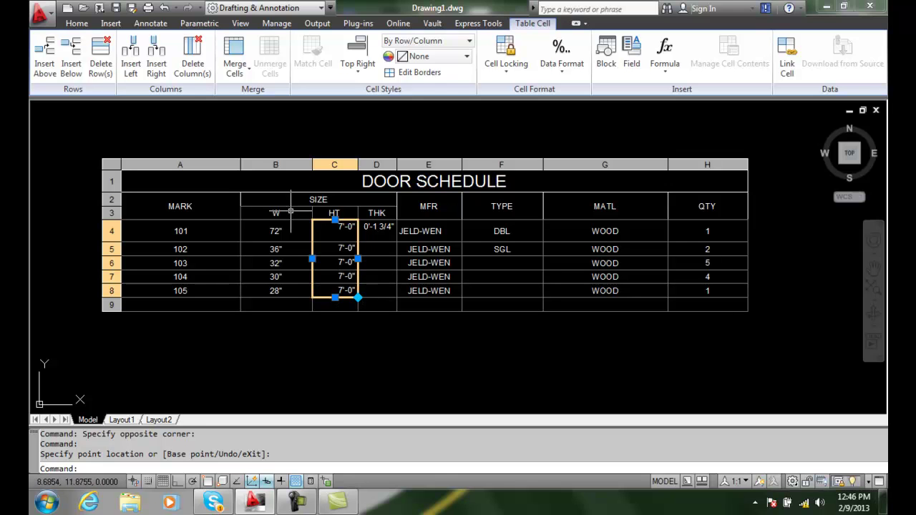
left_click(528, 266)
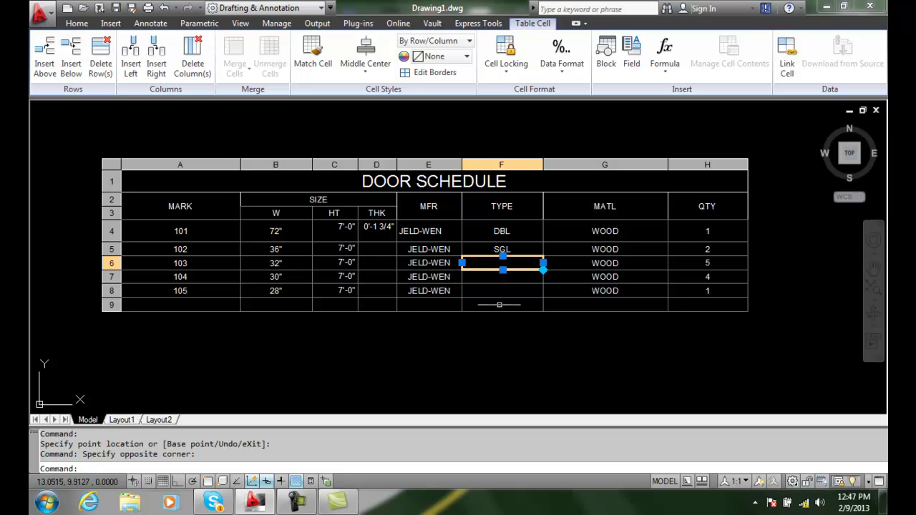
key("Escape")
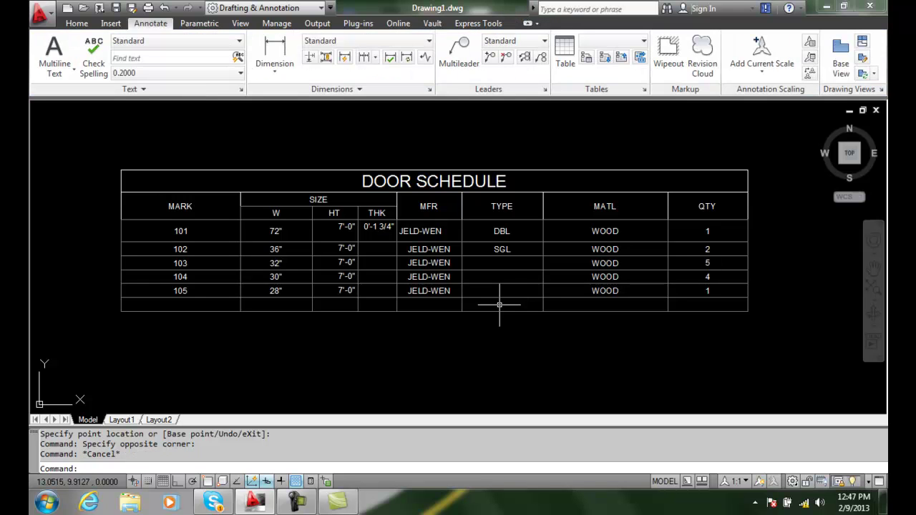